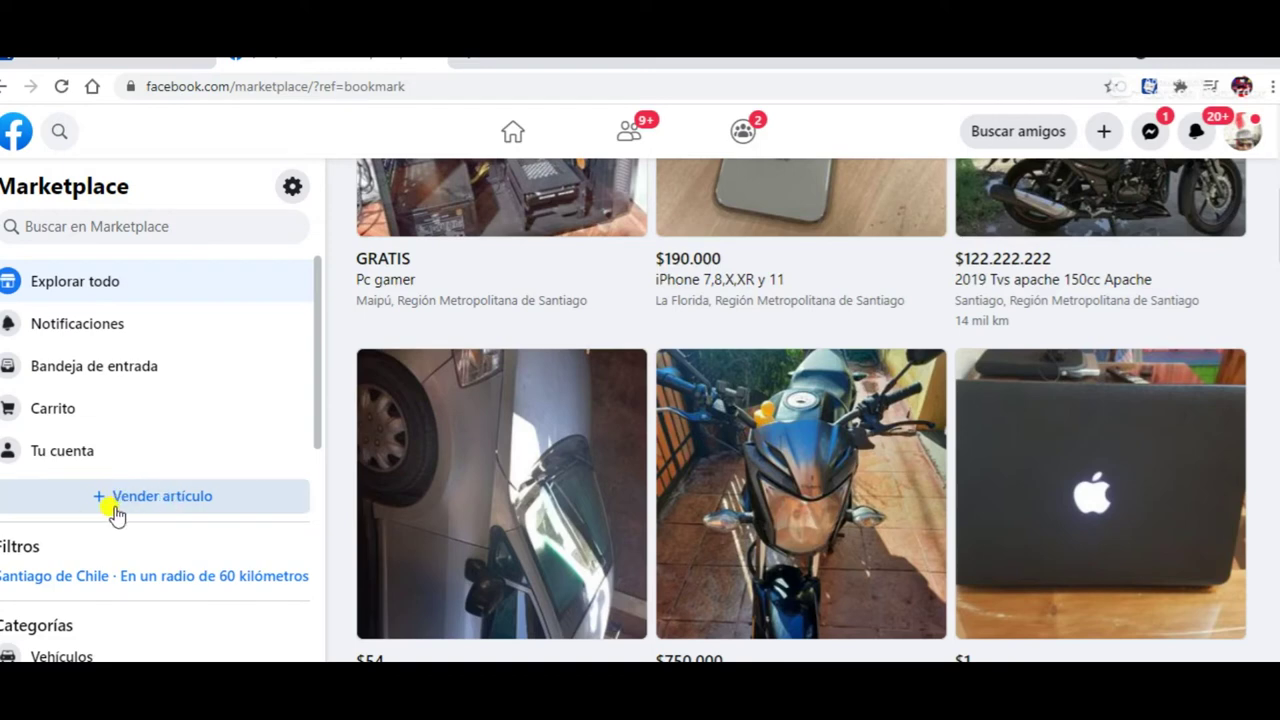
Start a new Marketplace listing of the type "Artículo en venta".
{"action": "left_click", "coordinate": [115, 505]}
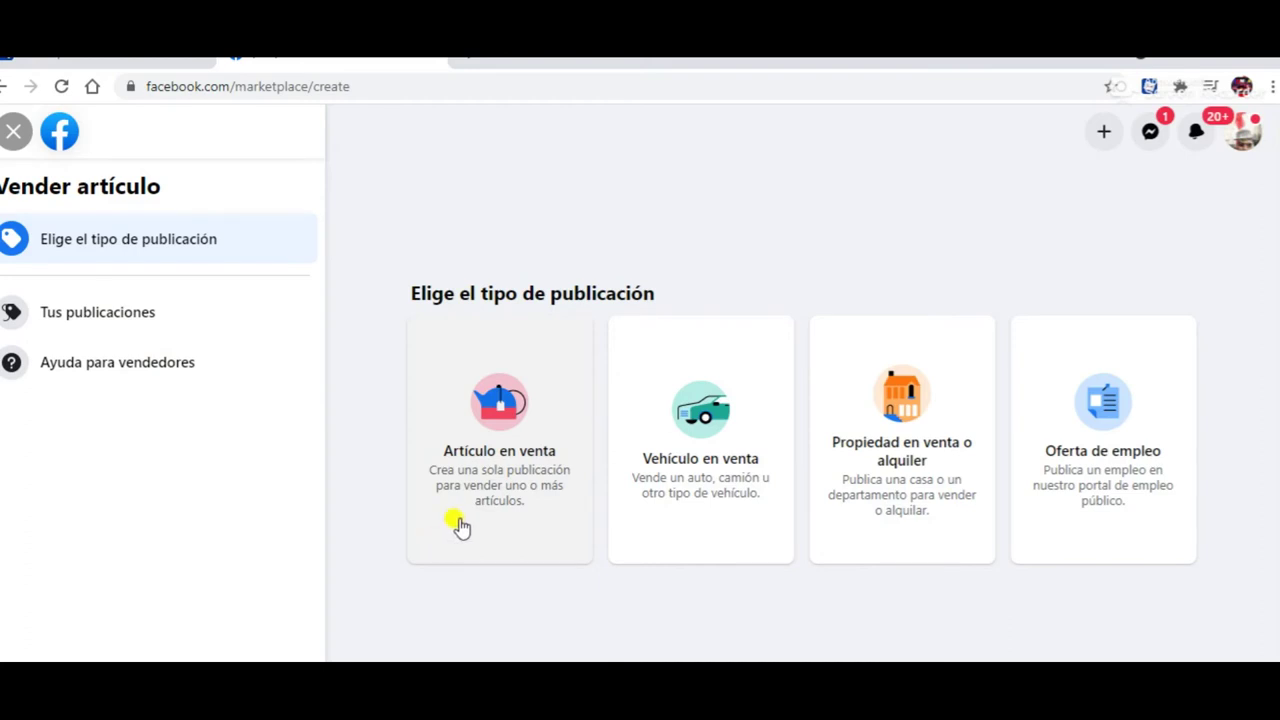
{"action": "left_click", "coordinate": [510, 428]}
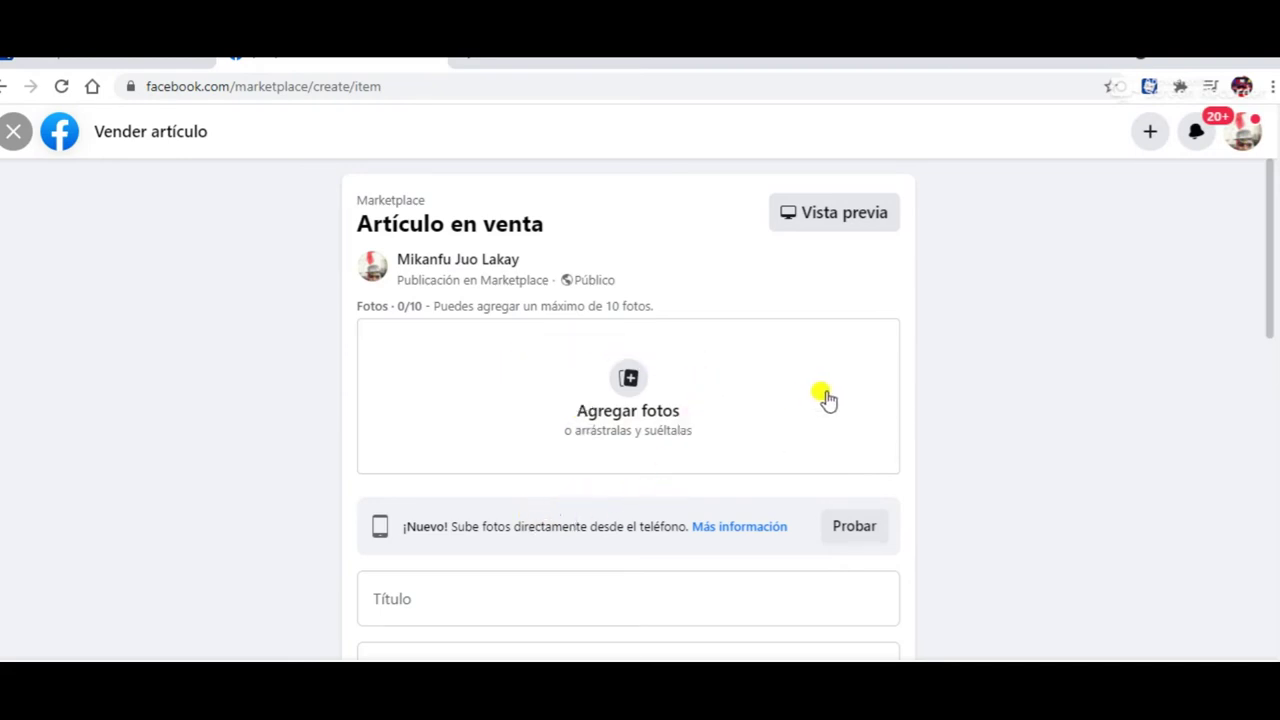
Look through the available product categories in the Categoría list of the item listing form.
{"action": "scroll", "coordinate": [838, 380], "scroll_direction": "down", "scroll_amount": 1}
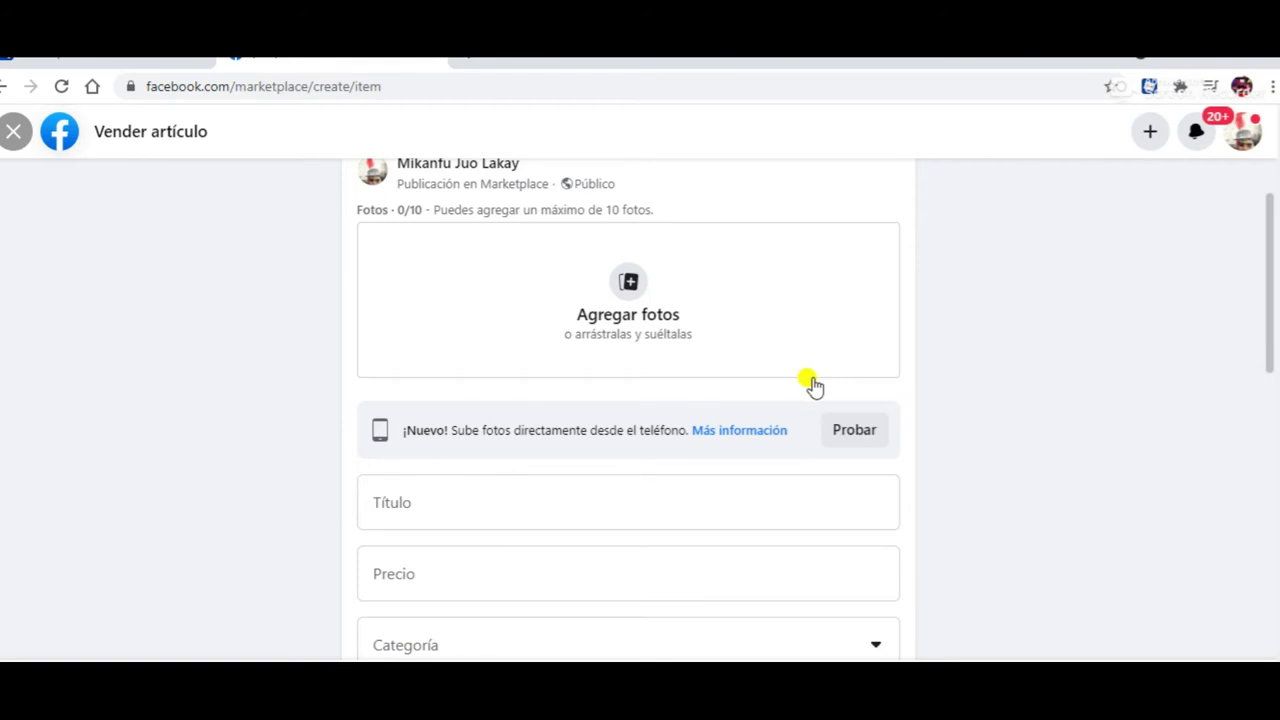
{"action": "scroll", "coordinate": [814, 386], "scroll_direction": "down", "scroll_amount": 1}
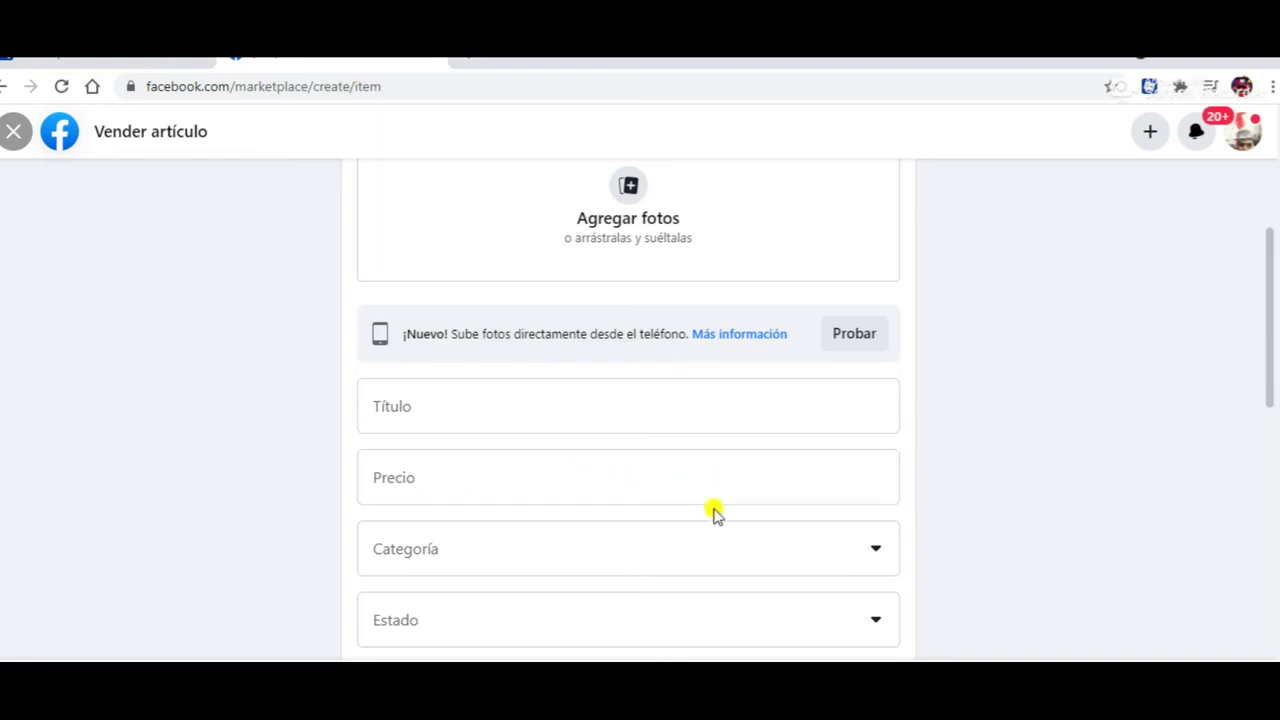
{"action": "left_click", "coordinate": [875, 555]}
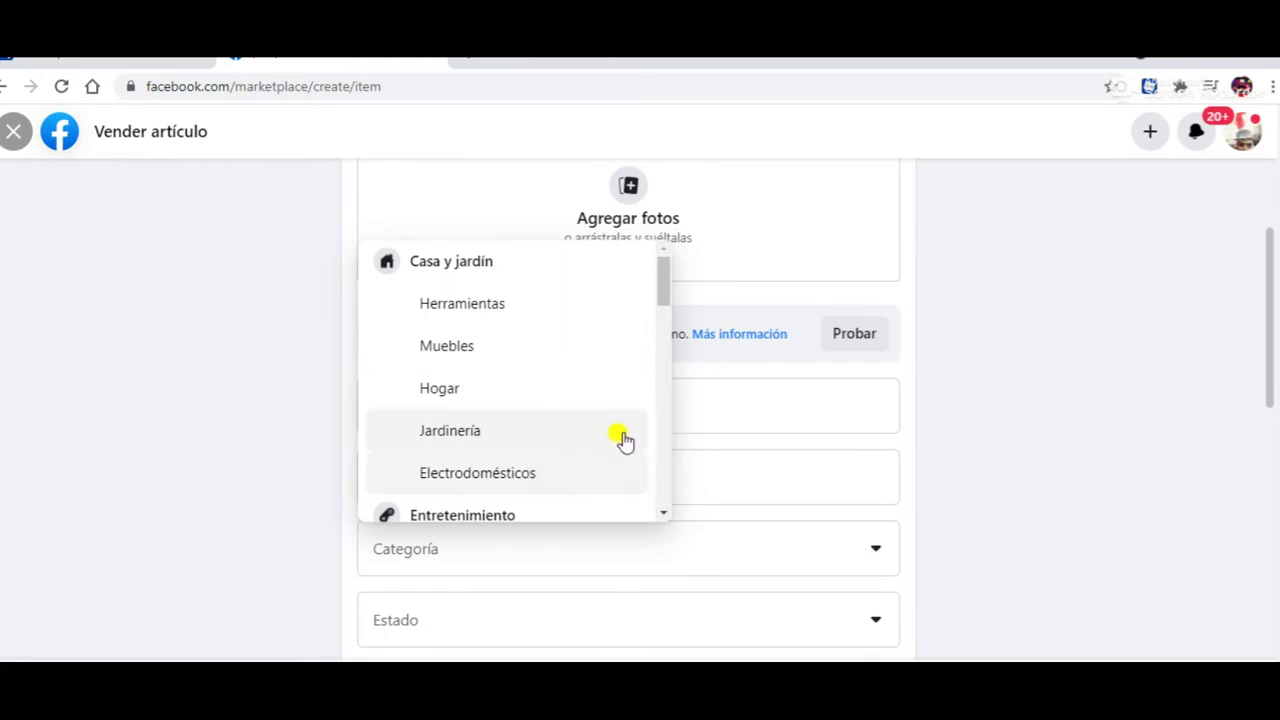
{"action": "scroll", "coordinate": [543, 491], "scroll_direction": "down", "scroll_amount": 1}
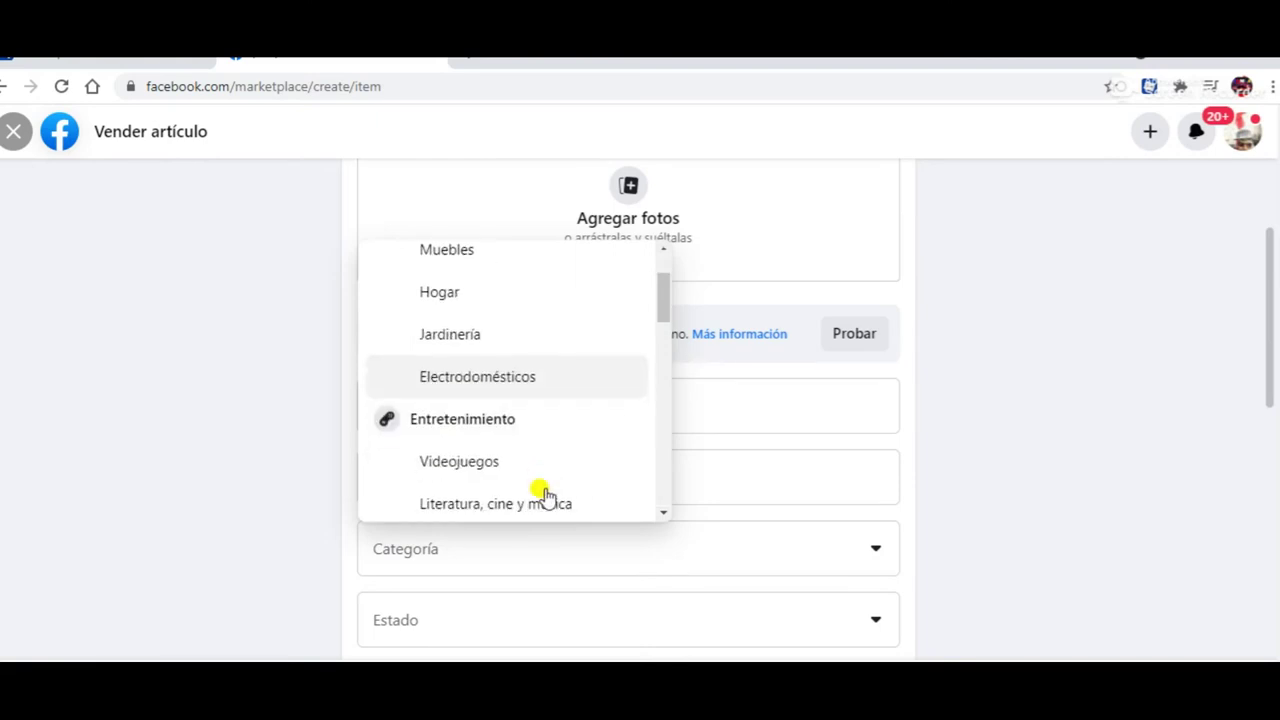
{"action": "scroll", "coordinate": [535, 475], "scroll_direction": "down", "scroll_amount": 1}
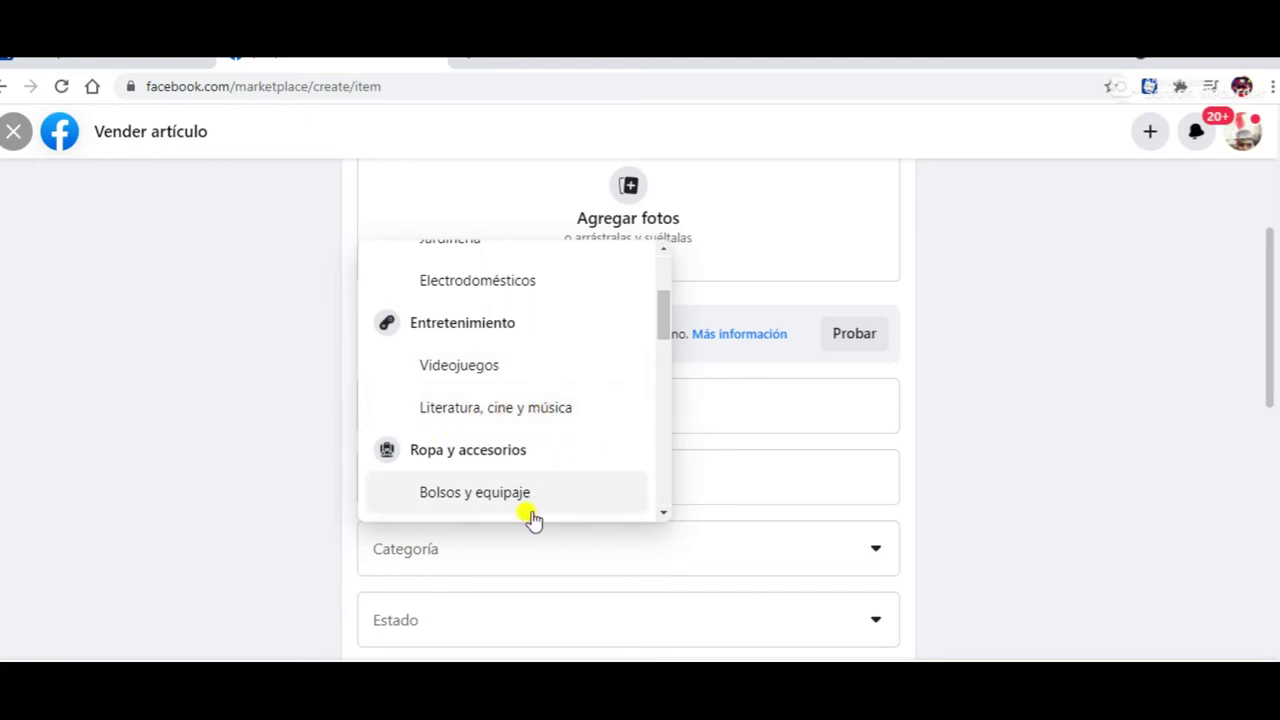
{"action": "scroll", "coordinate": [545, 470], "scroll_direction": "down", "scroll_amount": 1}
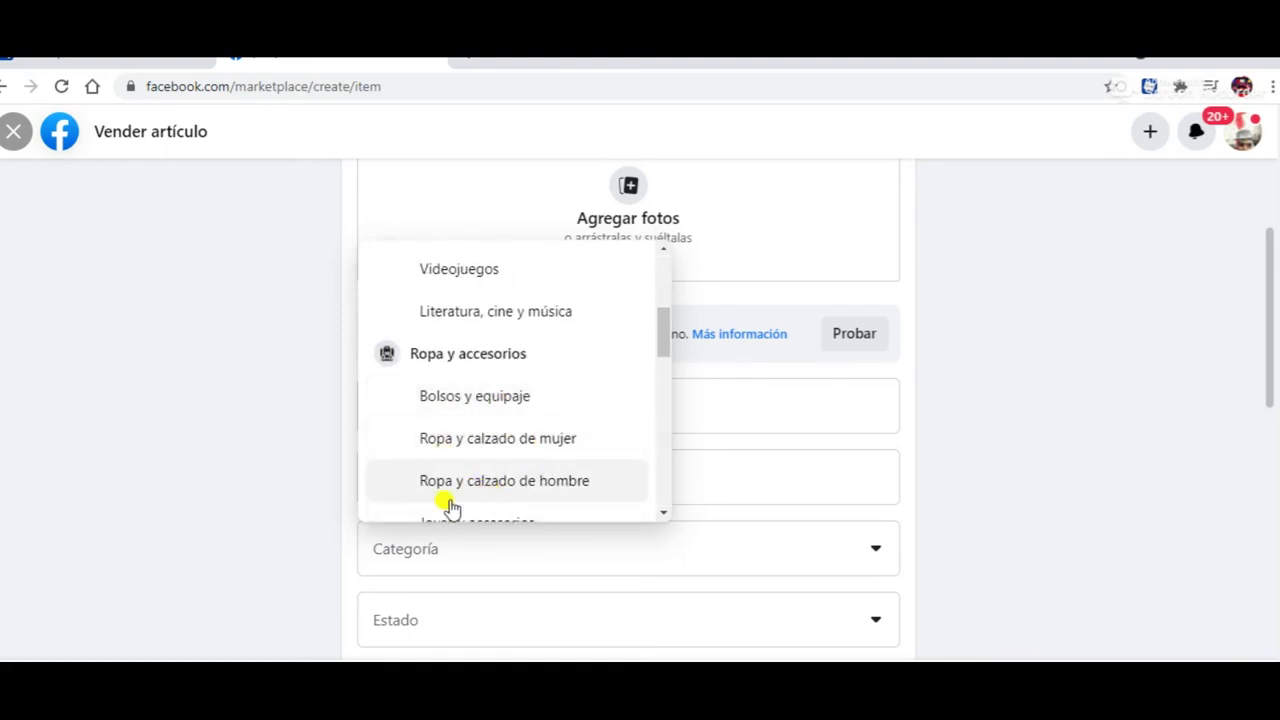
{"action": "scroll", "coordinate": [567, 456], "scroll_direction": "down", "scroll_amount": 2}
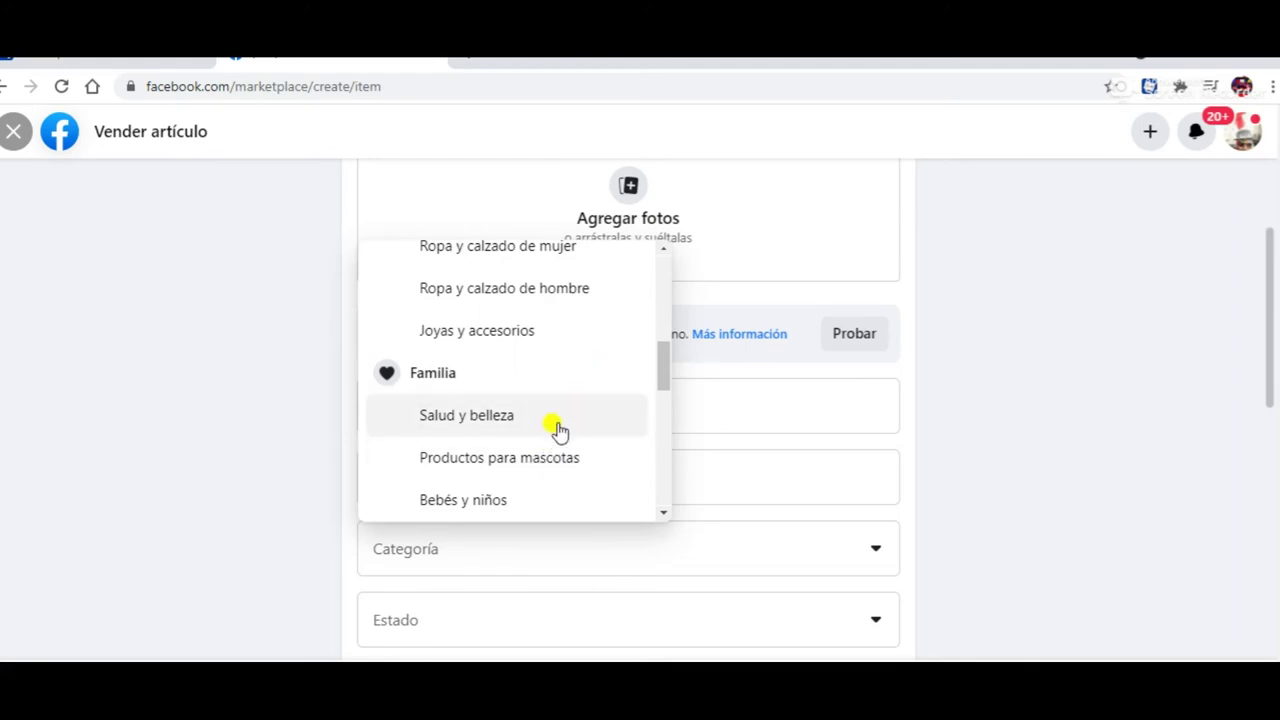
{"action": "scroll", "coordinate": [557, 427], "scroll_direction": "down", "scroll_amount": 1}
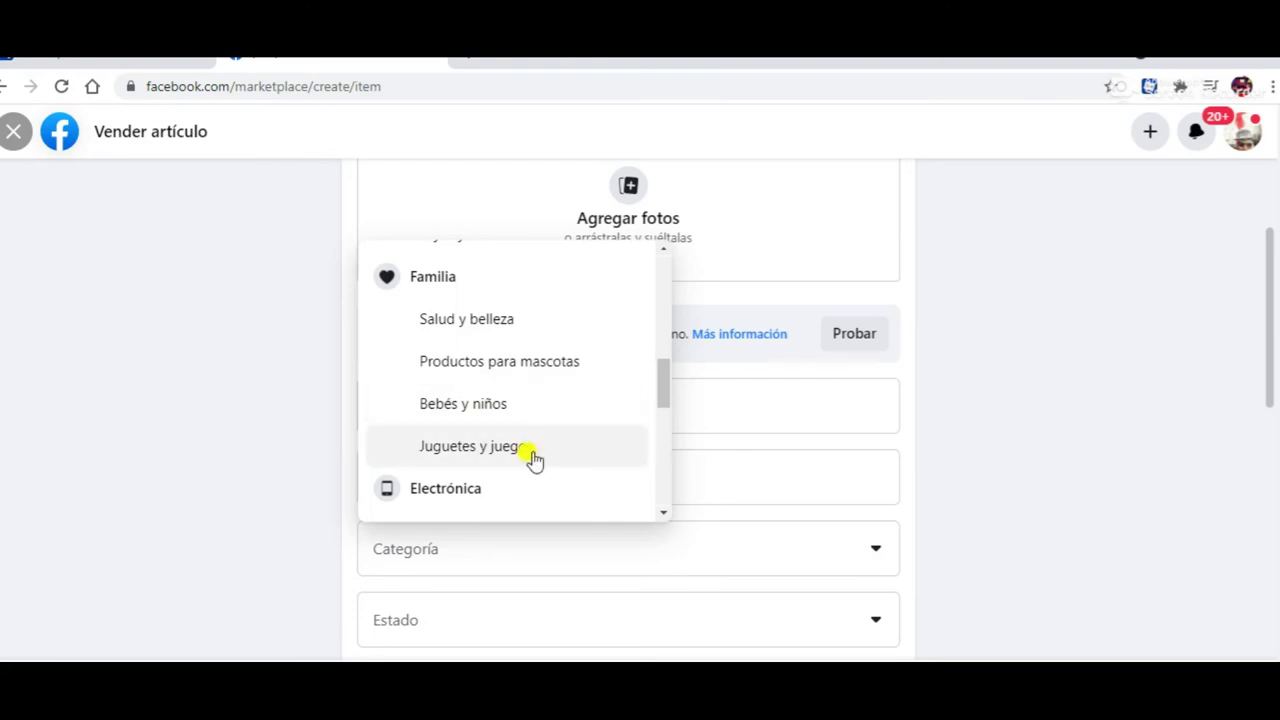
{"action": "scroll", "coordinate": [560, 440], "scroll_direction": "down", "scroll_amount": 1}
{"action": "scroll", "coordinate": [565, 438], "scroll_direction": "down", "scroll_amount": 1}
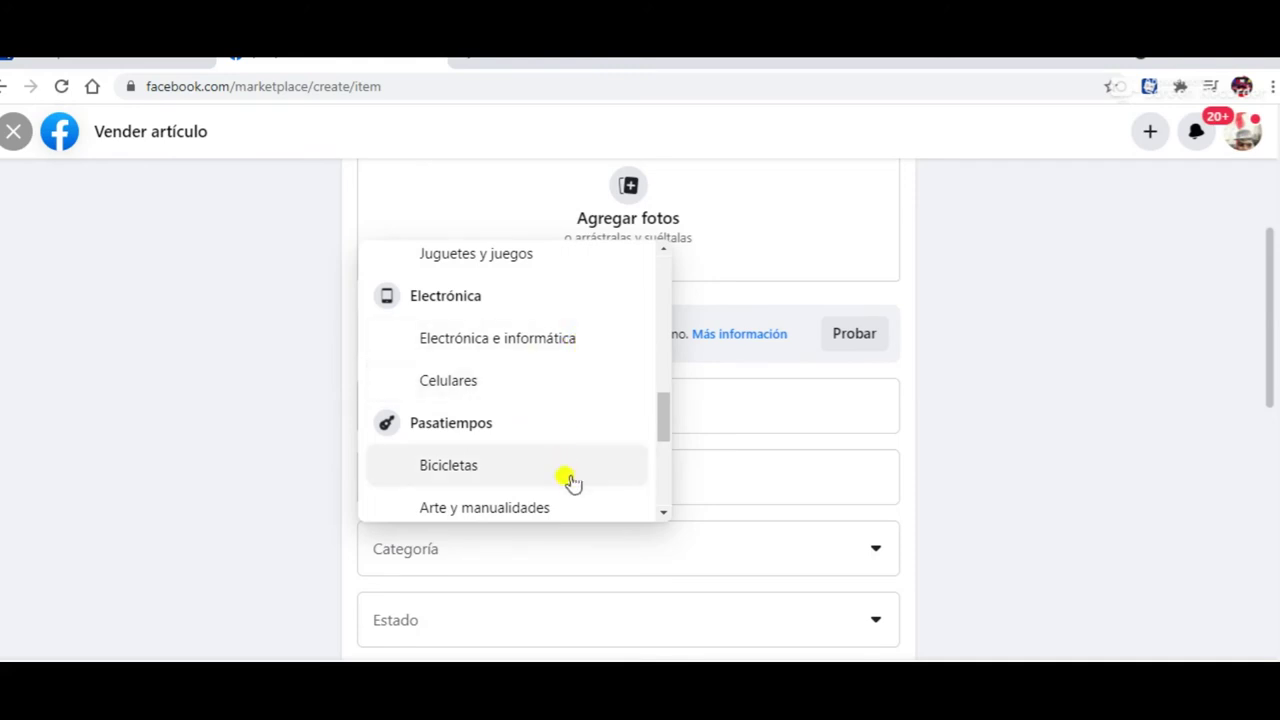
{"action": "scroll", "coordinate": [509, 462], "scroll_direction": "down", "scroll_amount": 3}
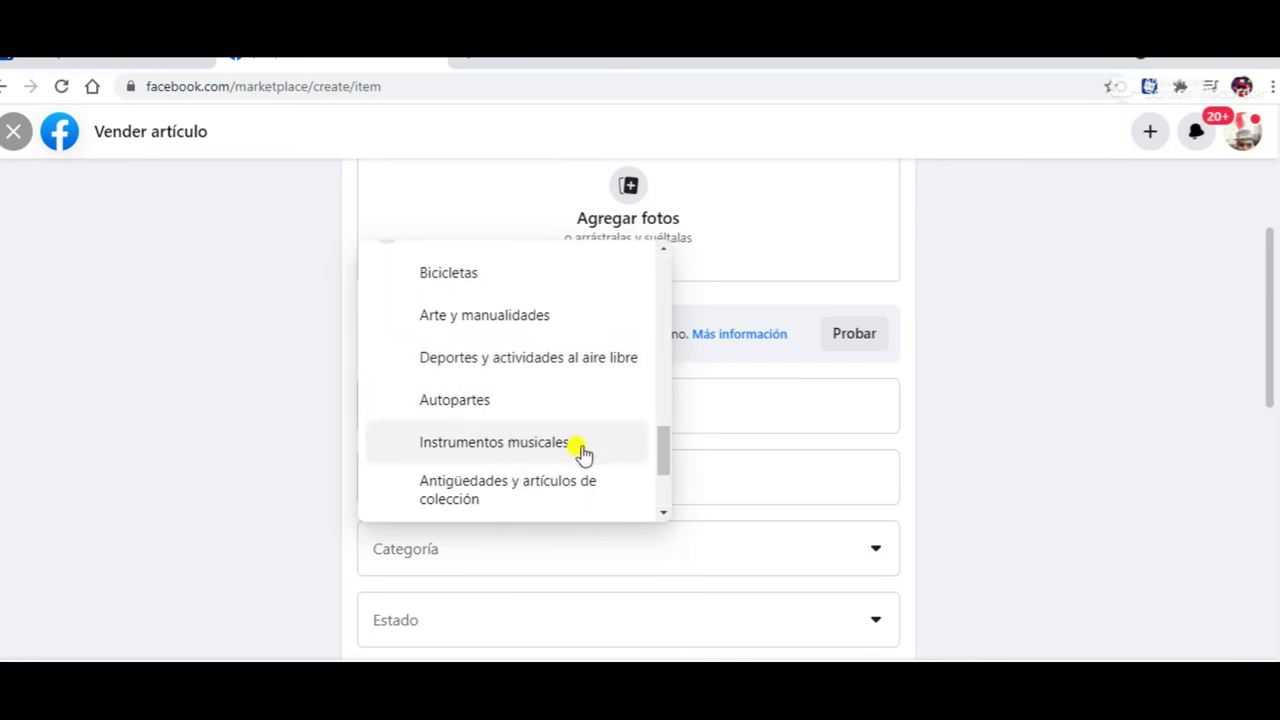
{"action": "scroll", "coordinate": [573, 456], "scroll_direction": "up", "scroll_amount": 6}
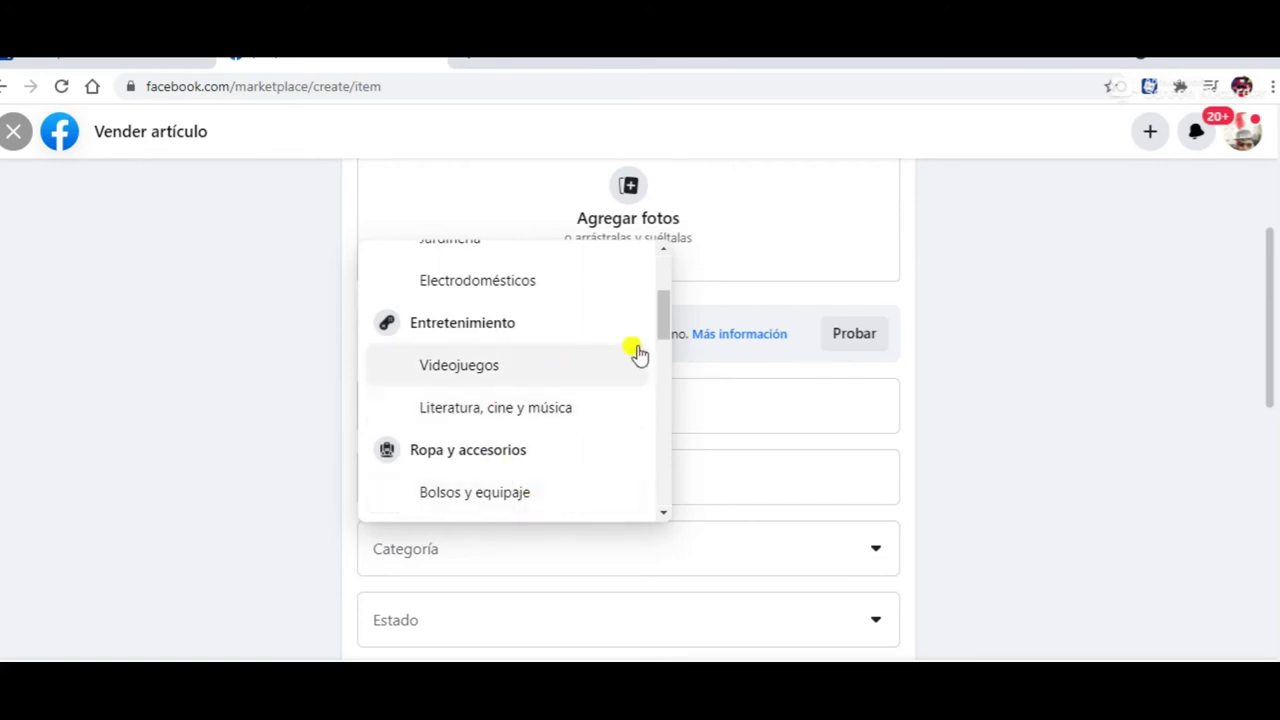
Examine the choices offered for the item's Estado and for its Disponibilidad.
{"action": "left_click", "coordinate": [873, 625]}
{"action": "left_click", "coordinate": [873, 625]}
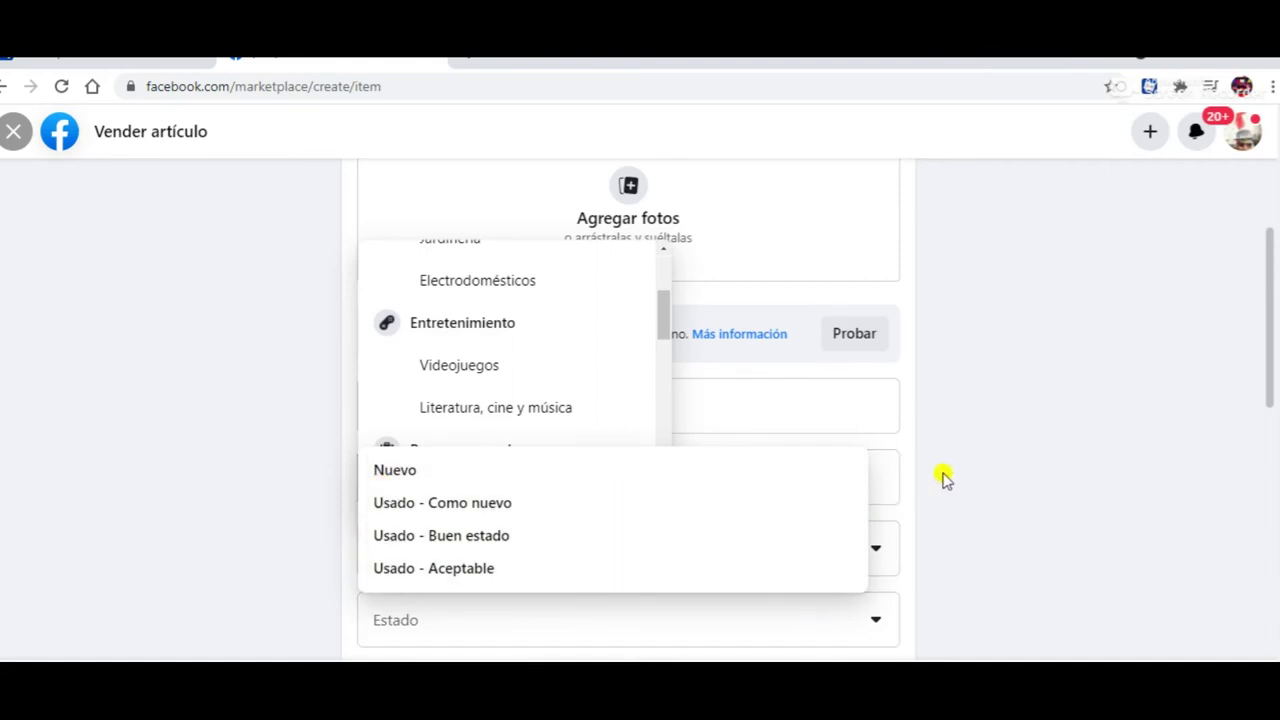
{"action": "scroll", "coordinate": [950, 478], "scroll_direction": "down", "scroll_amount": 2}
{"action": "scroll", "coordinate": [957, 480], "scroll_direction": "down", "scroll_amount": 1}
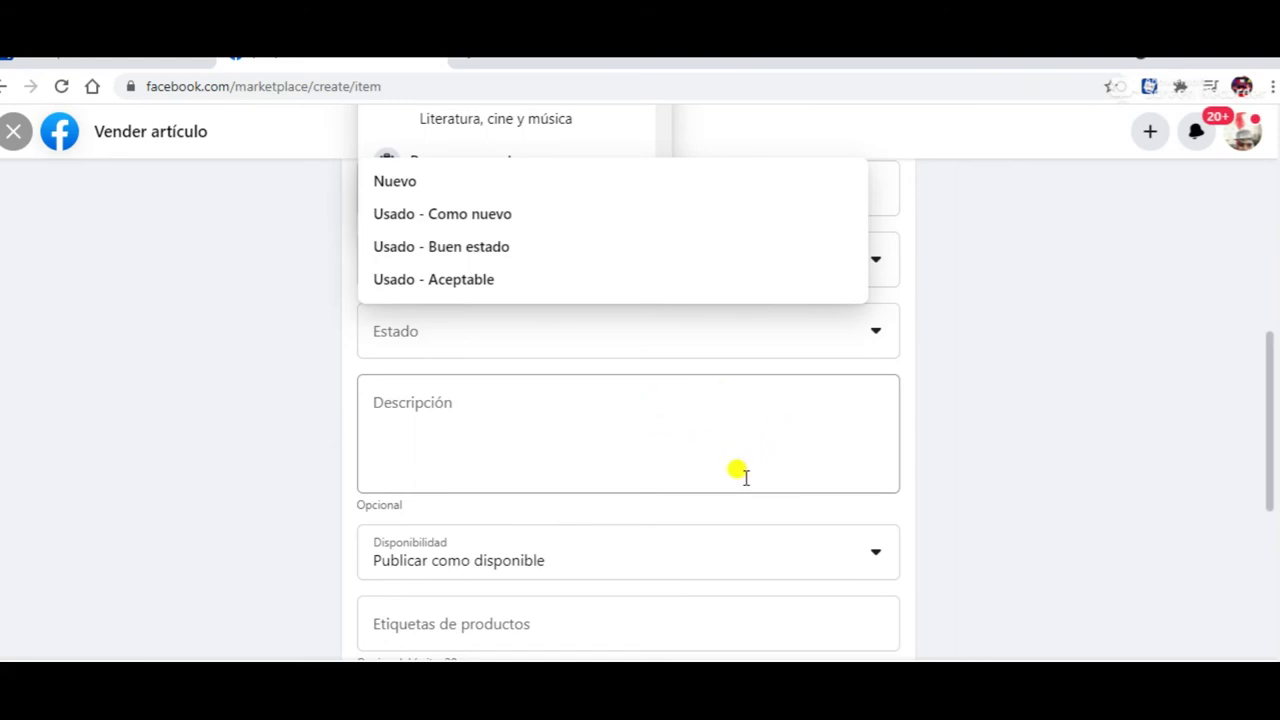
{"action": "scroll", "coordinate": [797, 435], "scroll_direction": "down", "scroll_amount": 1}
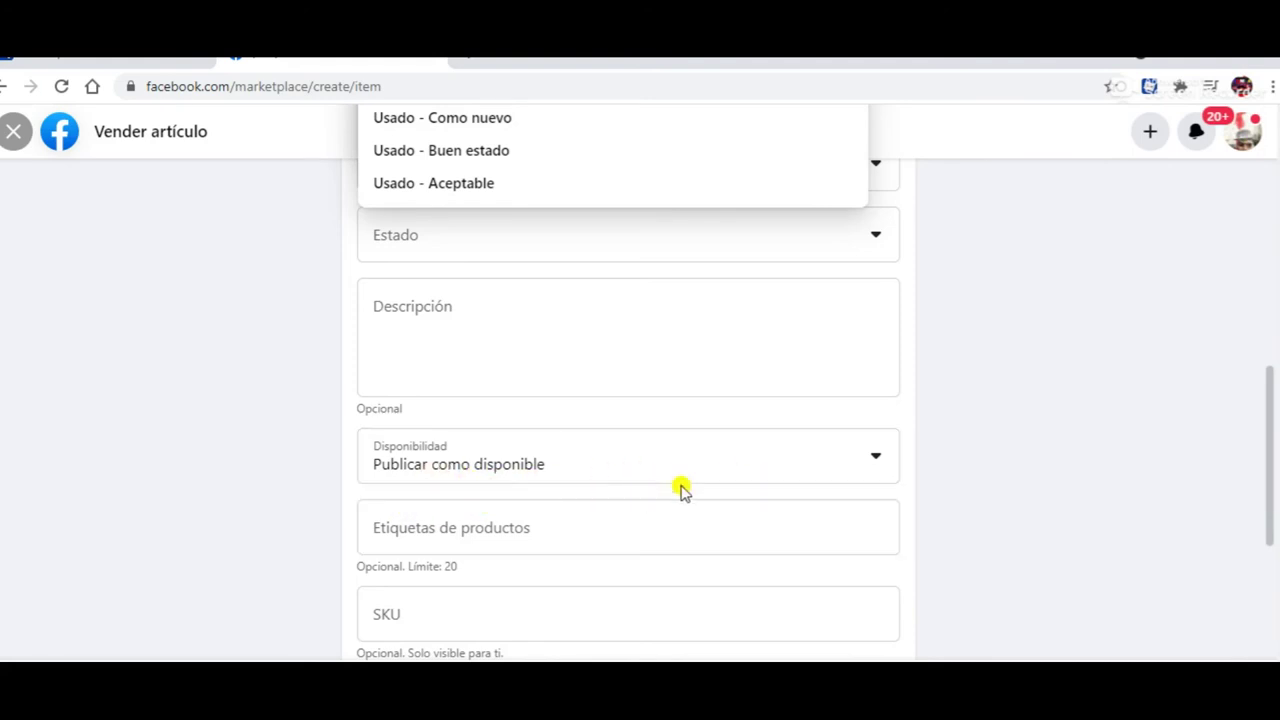
{"action": "left_click", "coordinate": [875, 460]}
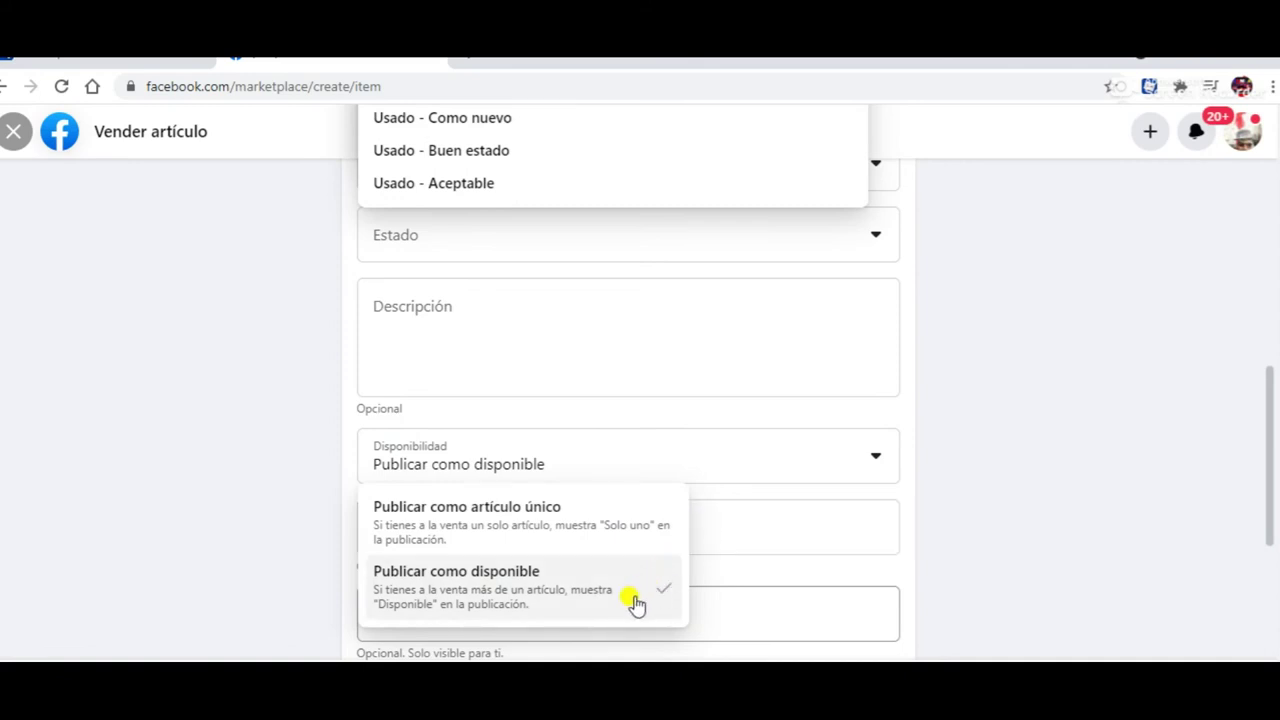
{"action": "left_click", "coordinate": [832, 530]}
{"action": "left_click", "coordinate": [806, 601]}
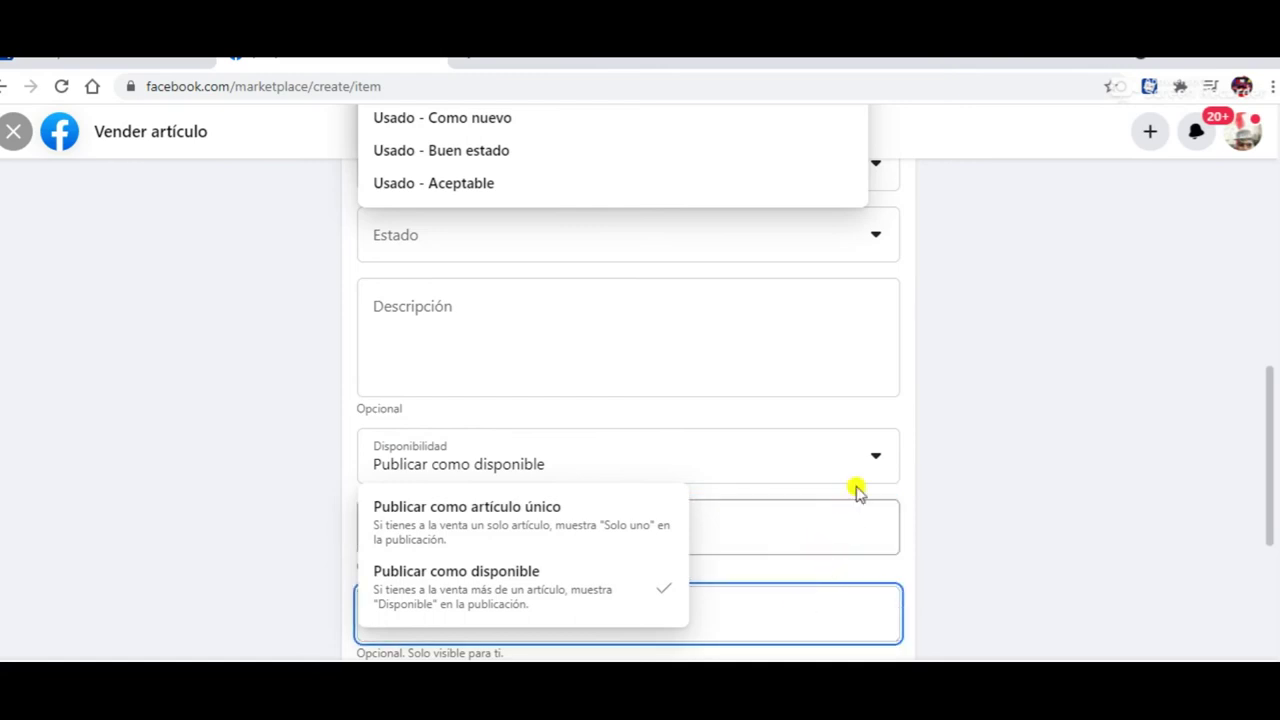
{"action": "left_click", "coordinate": [876, 457]}
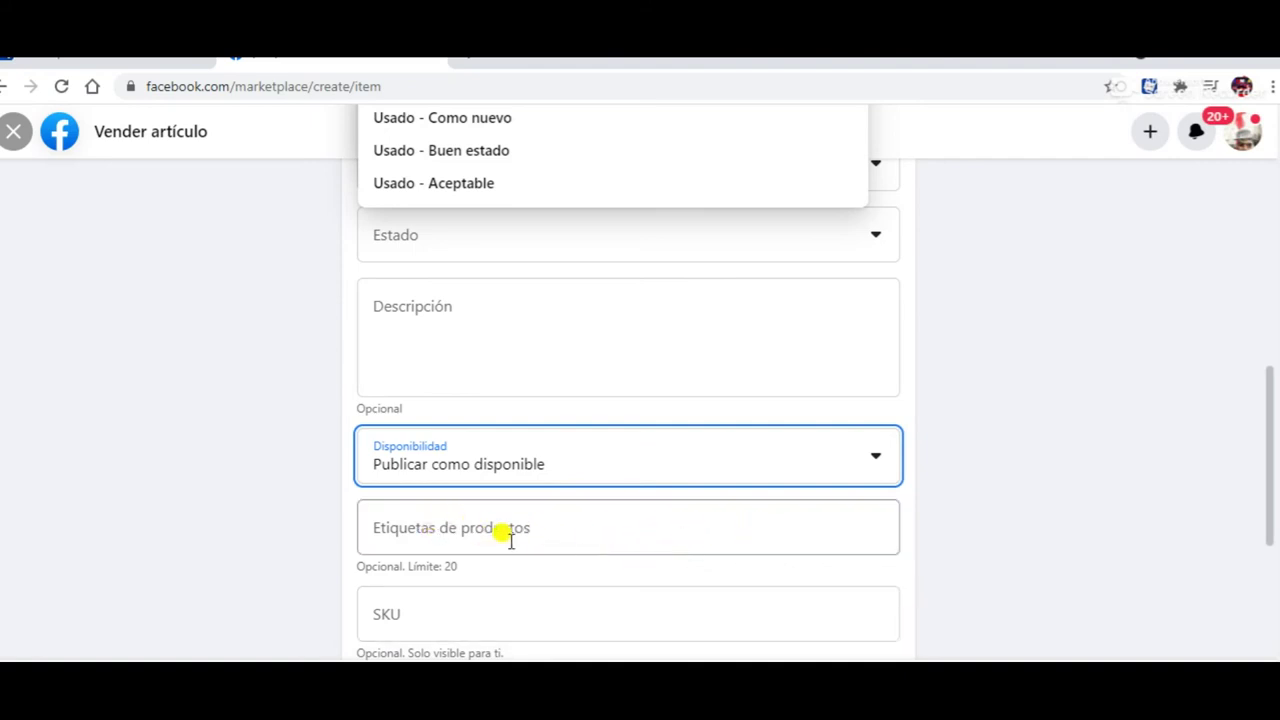
Review the rest of the form, including product tags, SKU, location, promotion and hide-from-friends options, and return to its beginning.
{"action": "scroll", "coordinate": [700, 560], "scroll_direction": "down", "scroll_amount": 1}
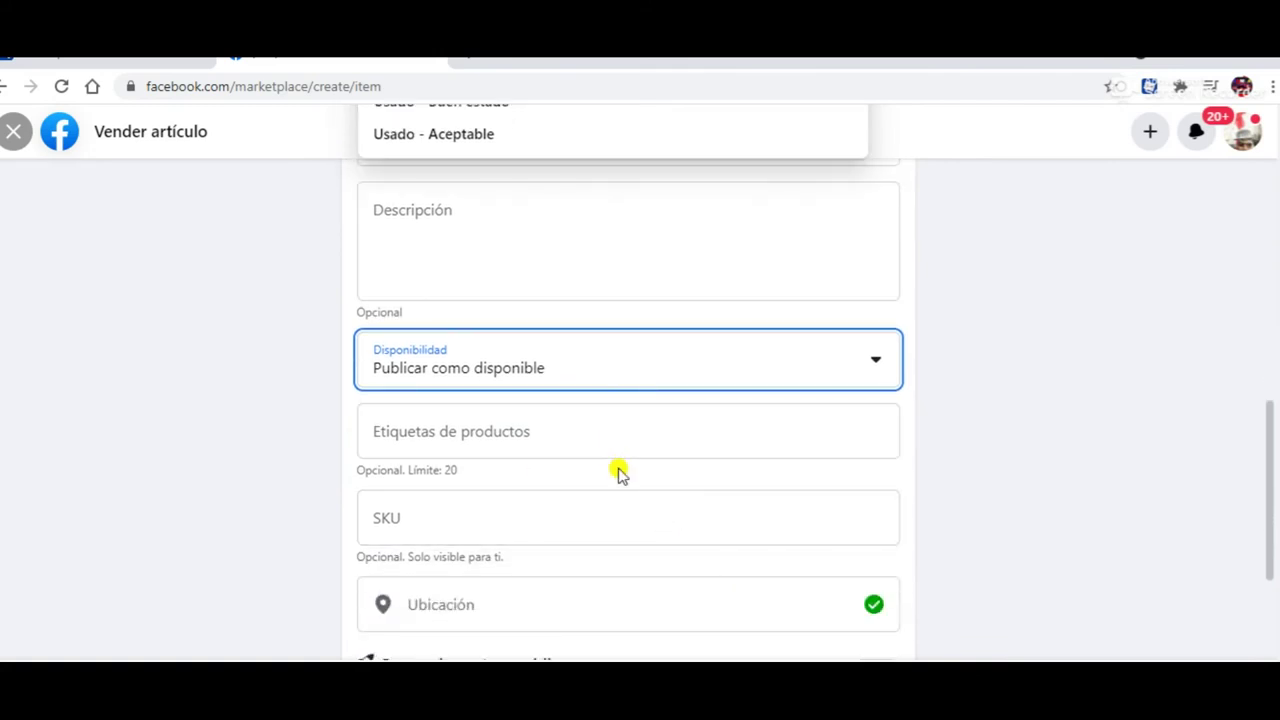
{"action": "scroll", "coordinate": [556, 558], "scroll_direction": "down", "scroll_amount": 1}
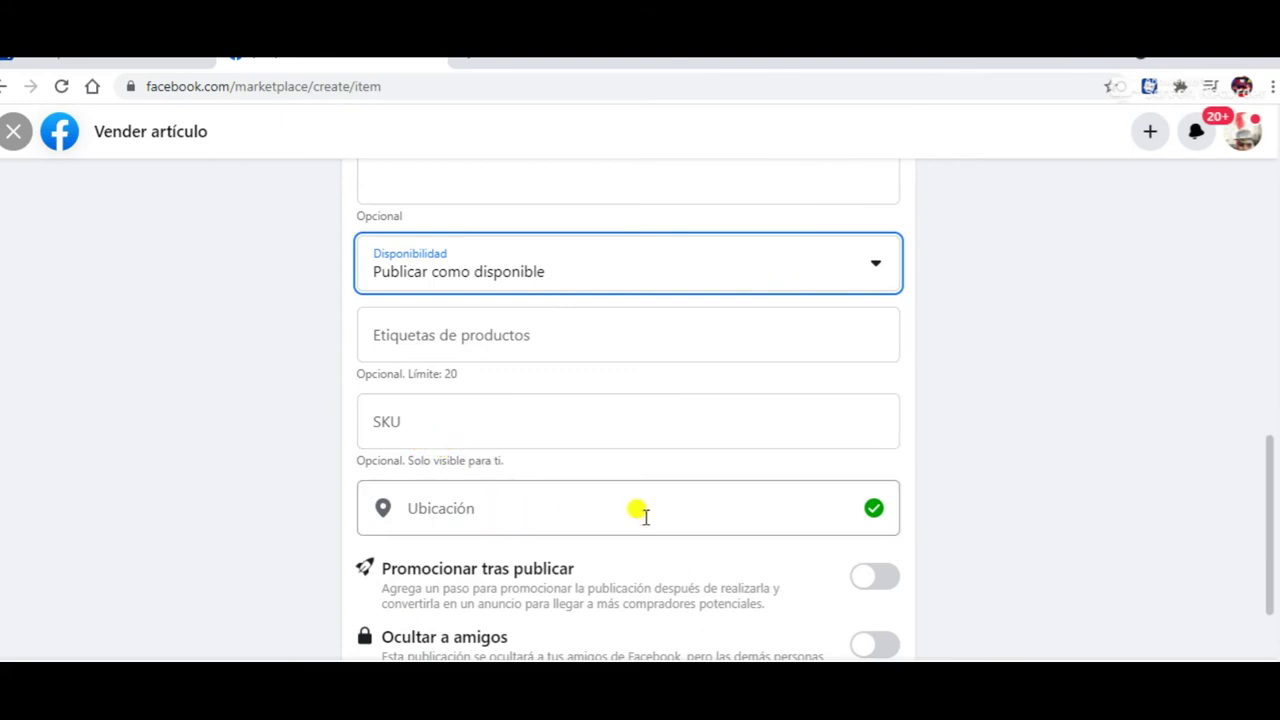
{"action": "scroll", "coordinate": [675, 545], "scroll_direction": "down", "scroll_amount": 1}
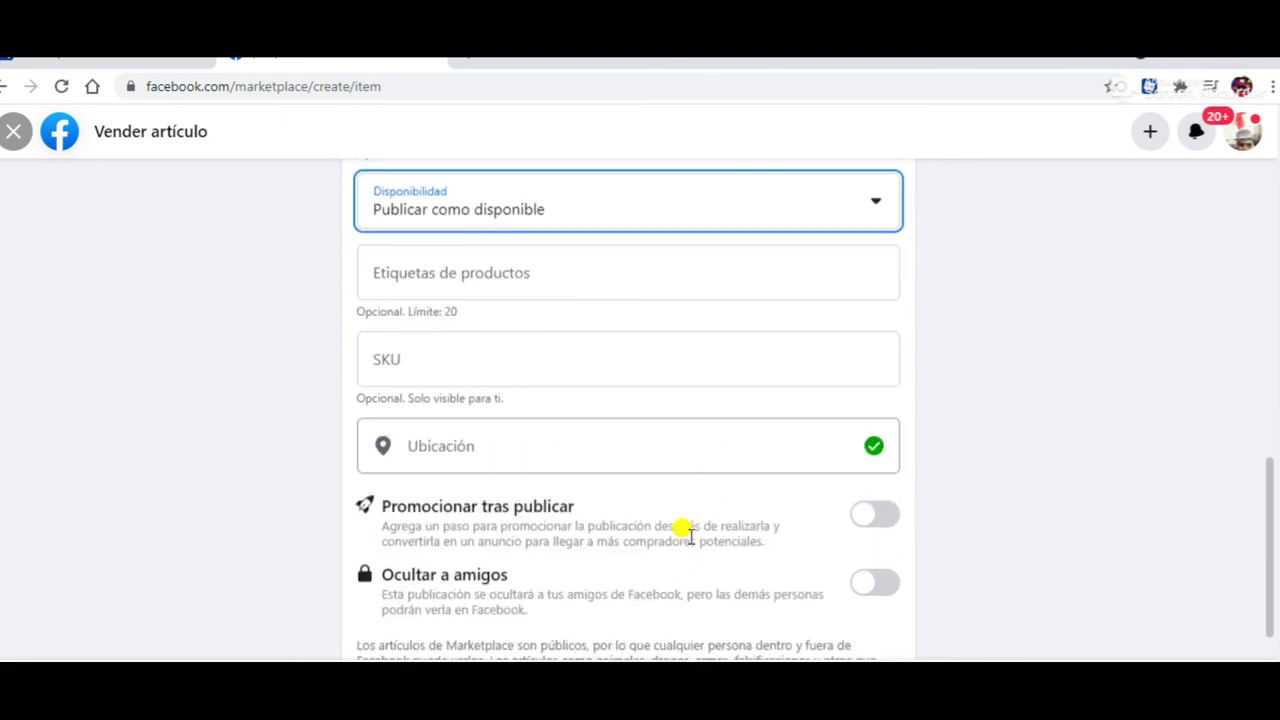
{"action": "scroll", "coordinate": [690, 540], "scroll_direction": "down", "scroll_amount": 1}
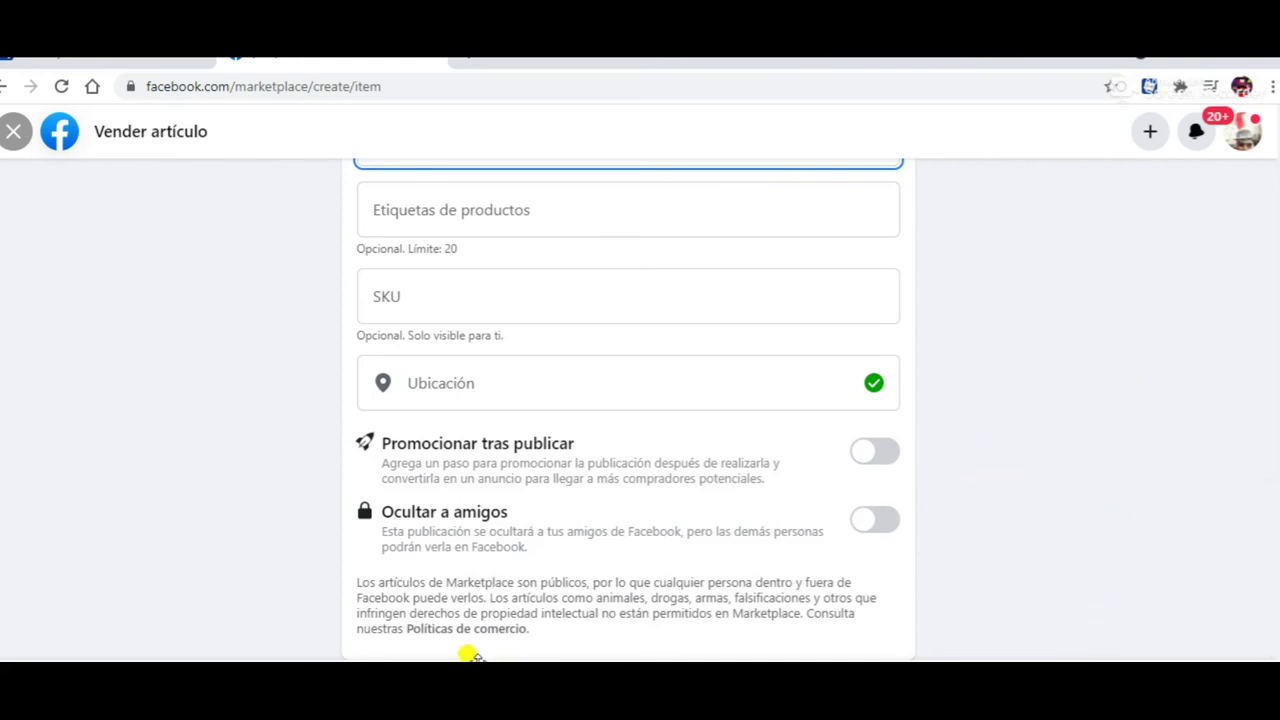
{"action": "scroll", "coordinate": [1075, 440], "scroll_direction": "up", "scroll_amount": 3}
{"action": "scroll", "coordinate": [1075, 440], "scroll_direction": "up", "scroll_amount": 5}
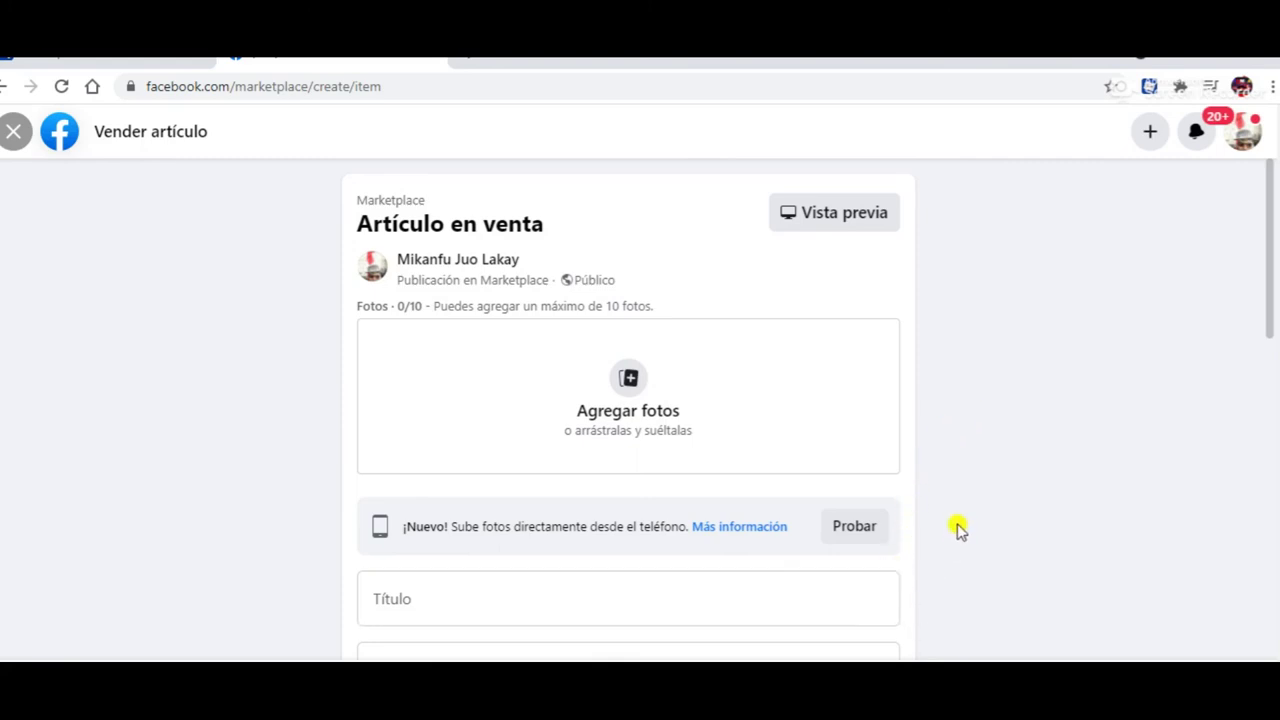
{"action": "scroll", "coordinate": [957, 530], "scroll_direction": "down", "scroll_amount": 2}
{"action": "scroll", "coordinate": [948, 527], "scroll_direction": "up", "scroll_amount": 2}
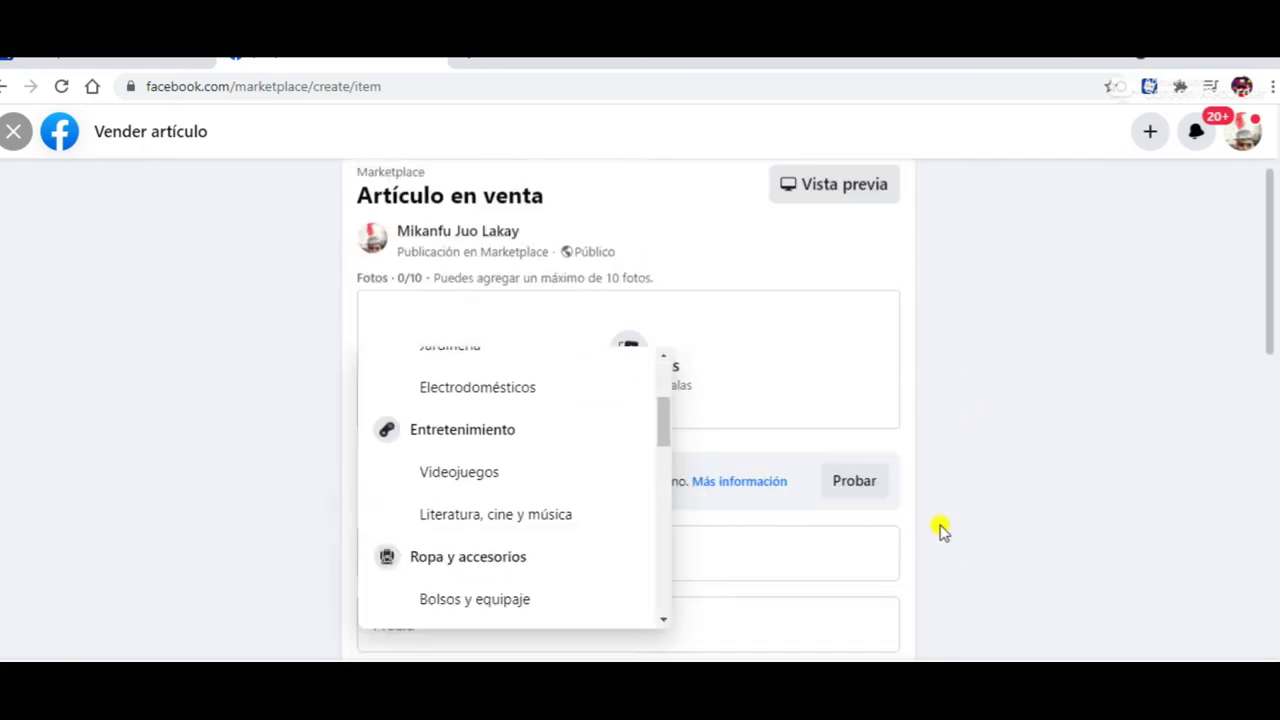